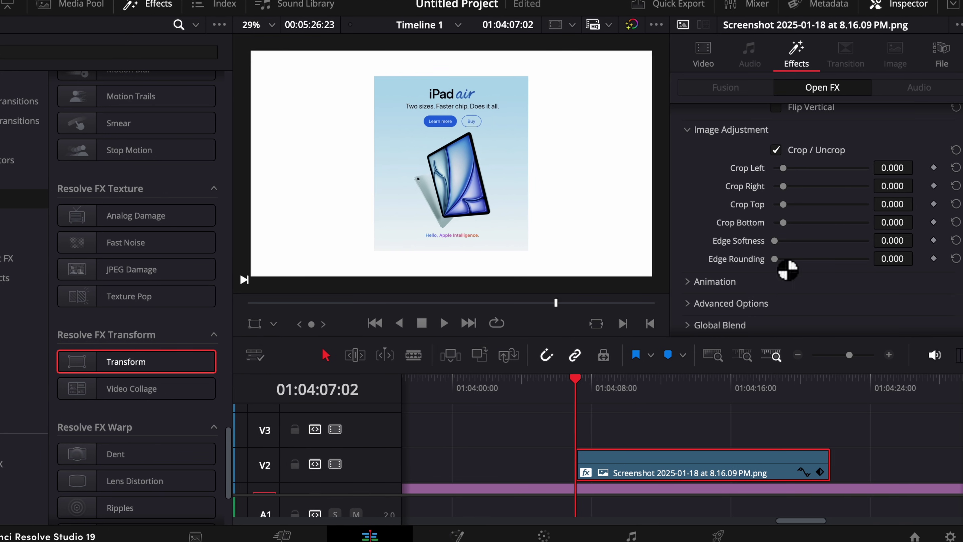
# Round the iPad Air screenshot's corners with Edge Rounding 0.186, then bring up the title's font list.
pyautogui.moveTo(726, 267)
pyautogui.mouseDown()
pyautogui.moveTo(748, 270)
pyautogui.moveTo(724, 273)
pyautogui.moveTo(724, 263)
pyautogui.mouseUp()
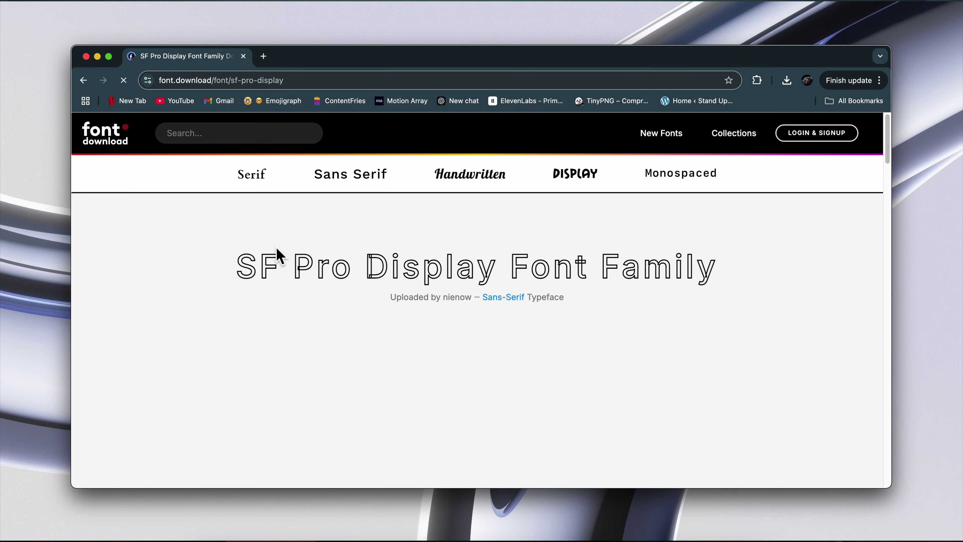
pyautogui.scroll(-3, 278, 254)
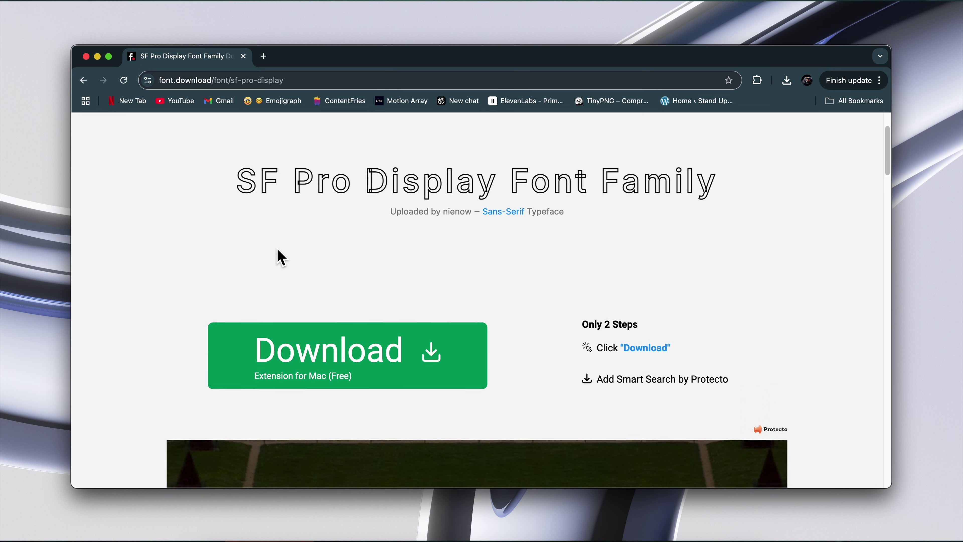
pyautogui.scroll(-5, 278, 254)
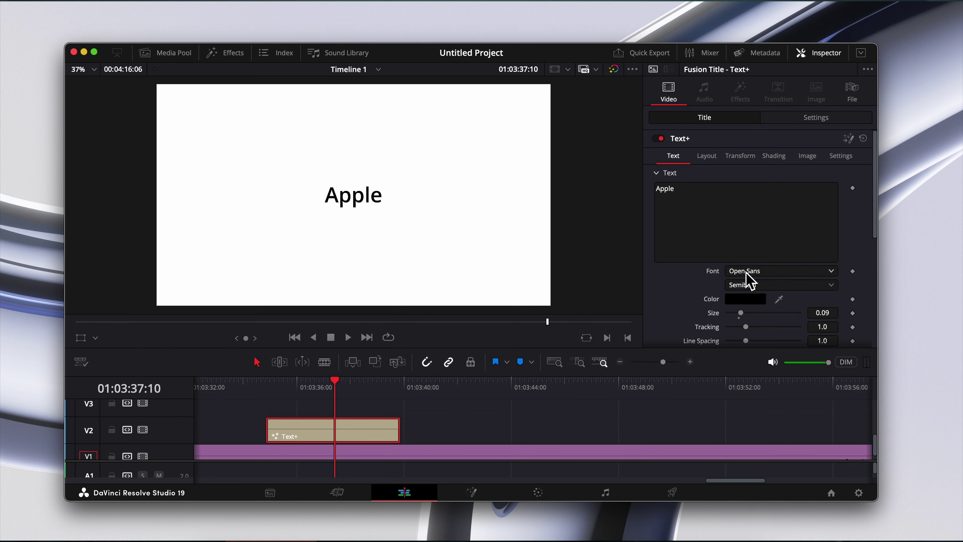
pyautogui.click(746, 272)
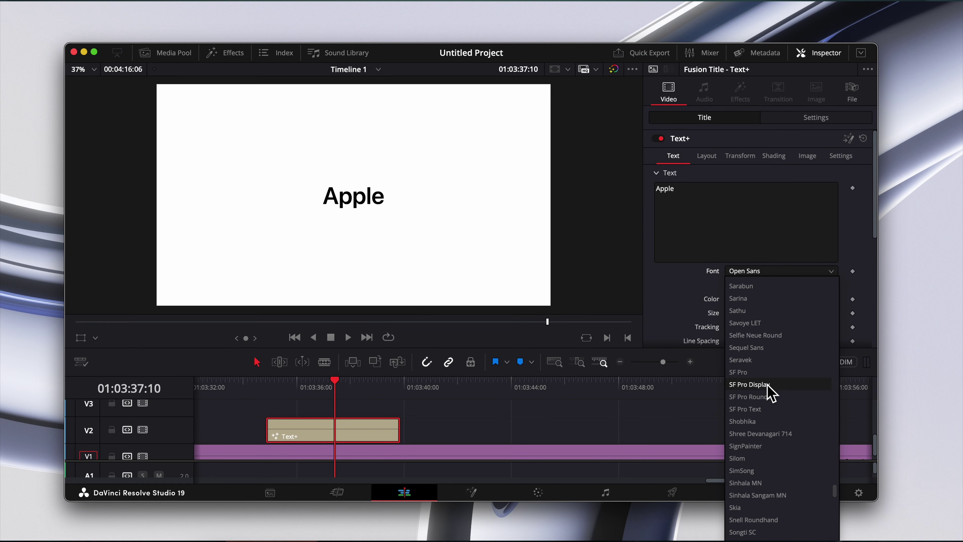
# Set the Apple title's font to SF Pro Display Semibold and keyframe the title settings.
pyautogui.click(749, 384)
pyautogui.click(765, 285)
pyautogui.click(853, 312)
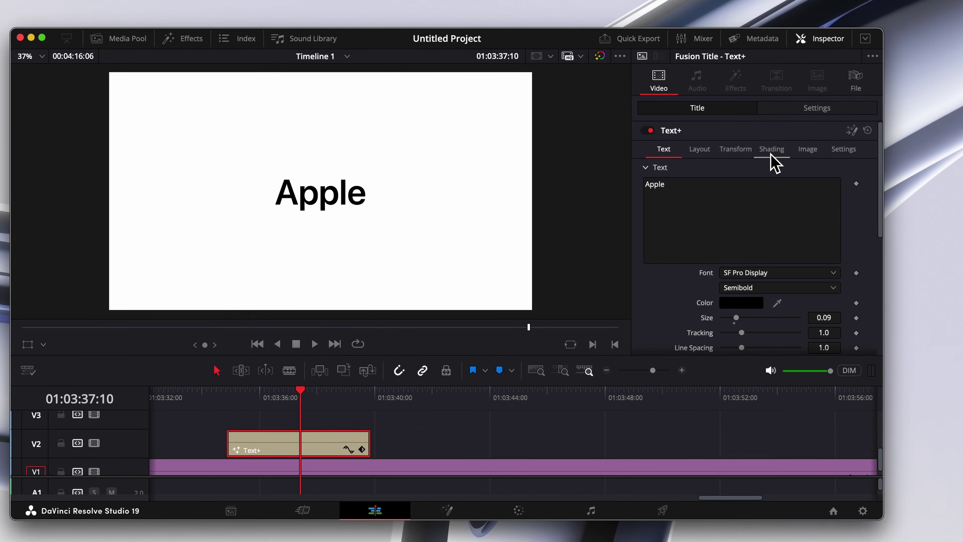
# Change the title's shading fill type to Gradient and bring up the gradient colour picker.
pyautogui.click(771, 149)
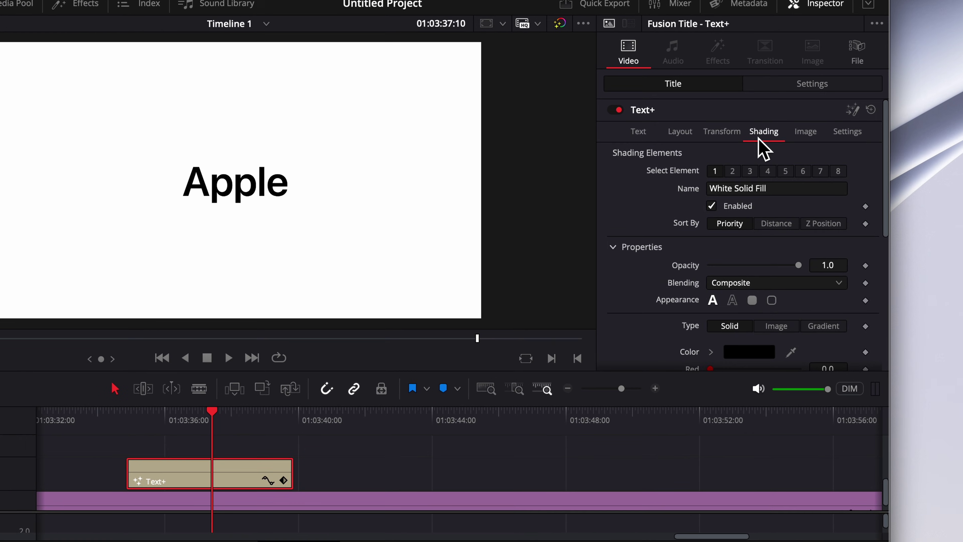
pyautogui.scroll(-5, 815, 227)
pyautogui.click(826, 207)
pyautogui.click(750, 267)
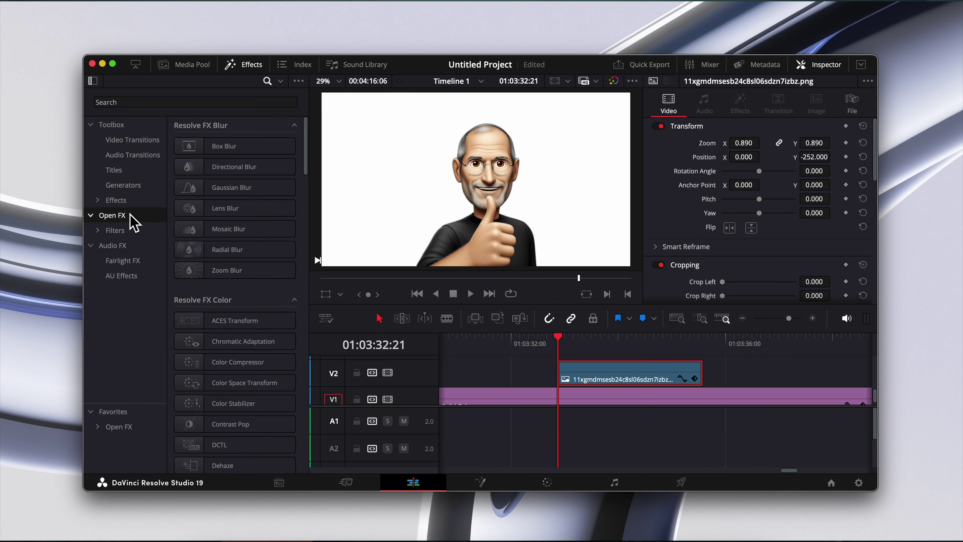
# Apply the Resolve FX Stylize Drop Shadow to the thumbs-up character image on V2.
pyautogui.scroll(-15, 243, 258)
pyautogui.moveTo(250, 252); pyautogui.dragTo(257, 266)
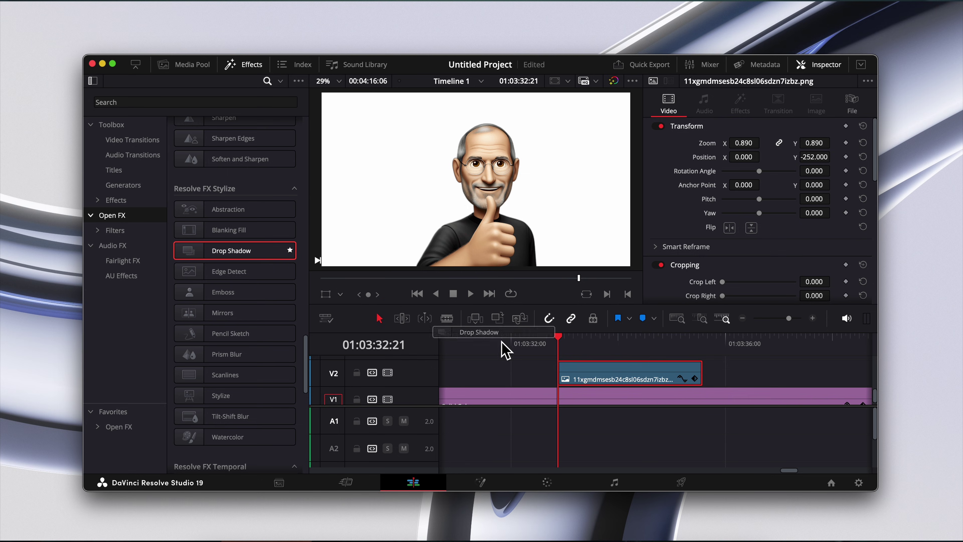
pyautogui.moveTo(505, 349); pyautogui.dragTo(591, 380)
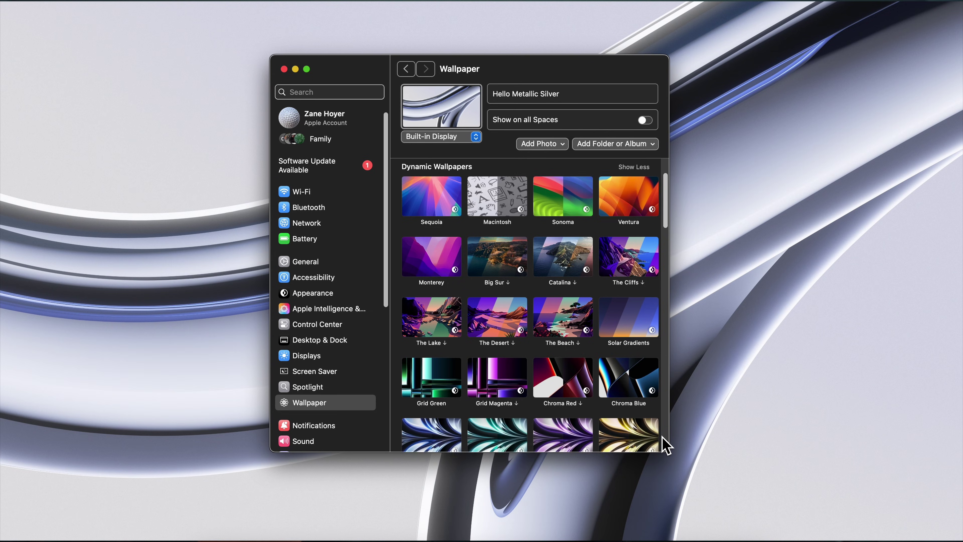
pyautogui.scroll(-10, 662, 436)
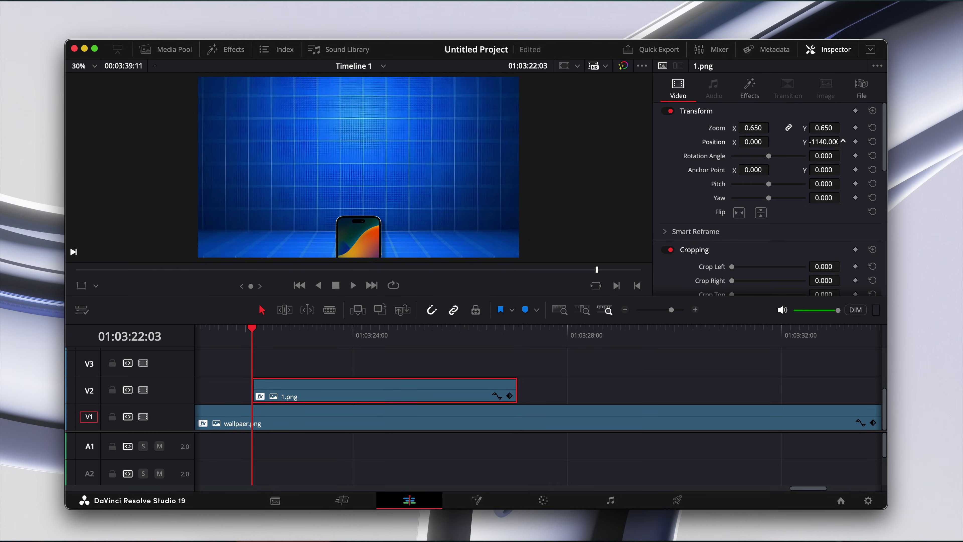
# Keyframe the phone's Position Y from -1140 to -113 and show its keyframe curve.
pyautogui.click(855, 142)
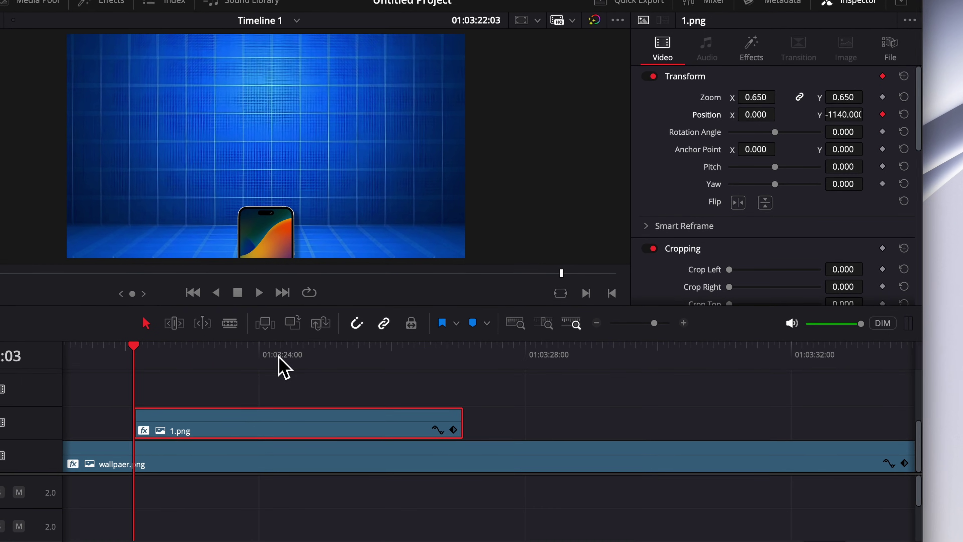
pyautogui.click(297, 354)
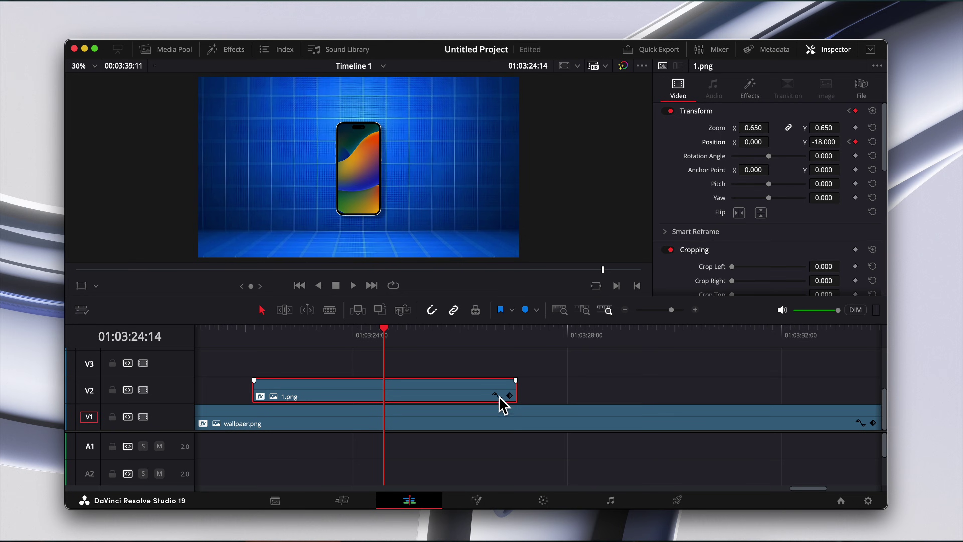
pyautogui.click(495, 395)
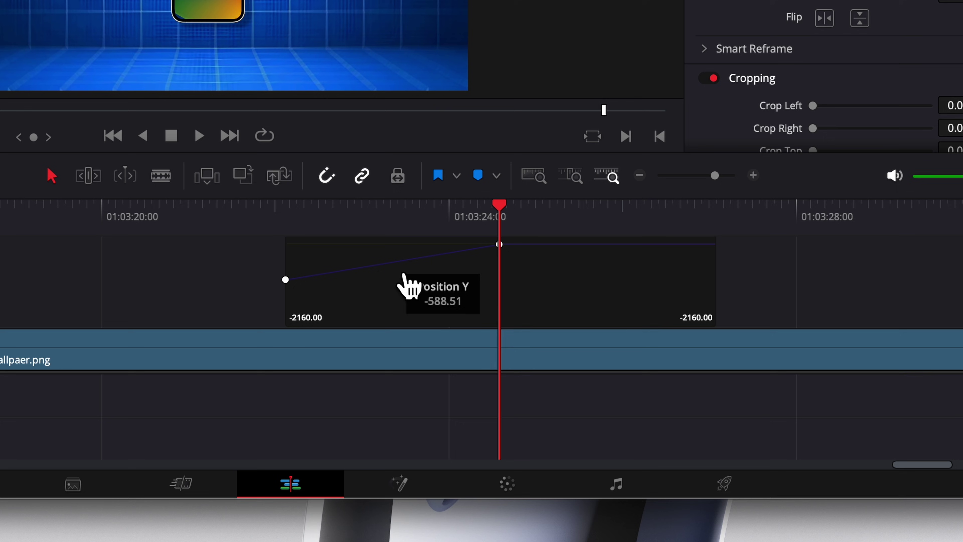
pyautogui.scroll(3, 492, 266)
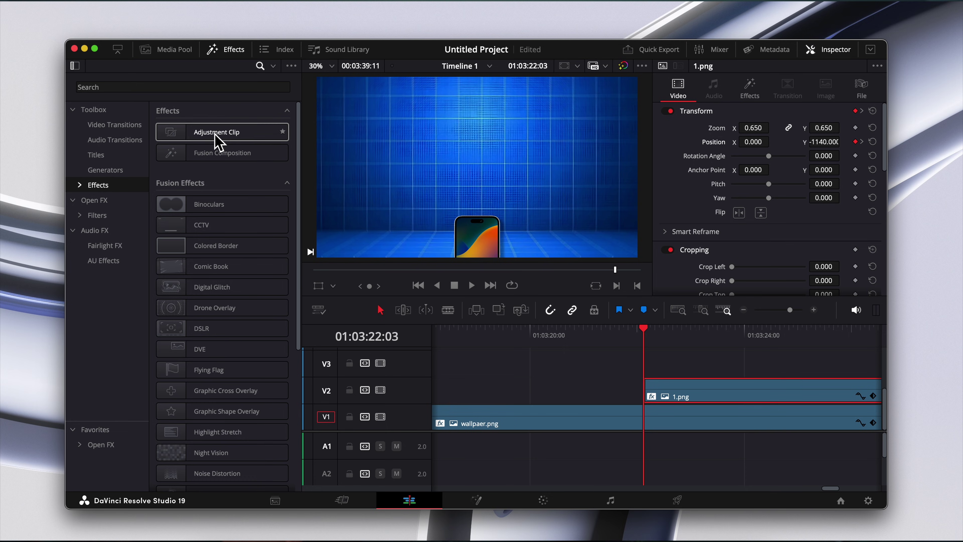
# Place an Adjustment Clip on V3 above the phone and animate its Zoom from 1.000 to 1.300.
pyautogui.moveTo(596, 316); pyautogui.dragTo(651, 377)
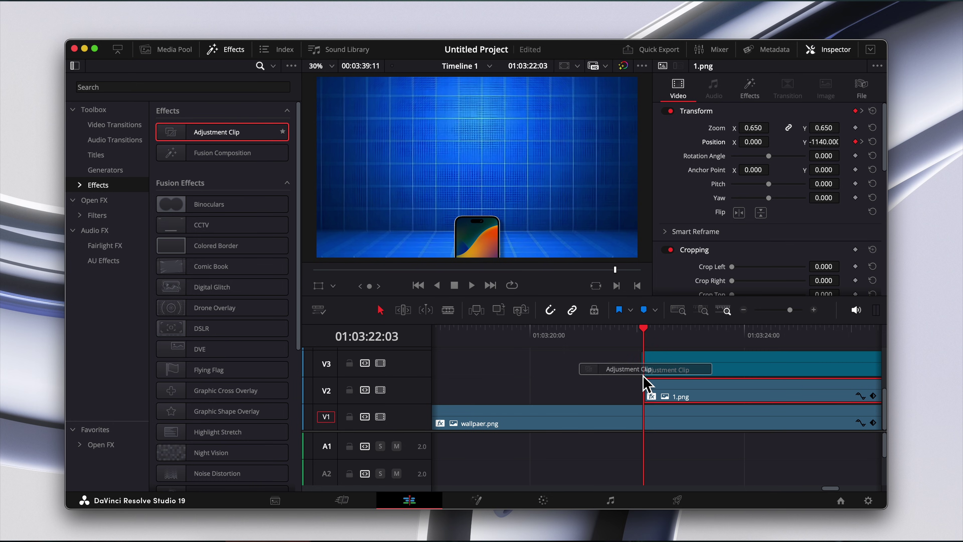
pyautogui.moveTo(651, 383); pyautogui.dragTo(651, 380)
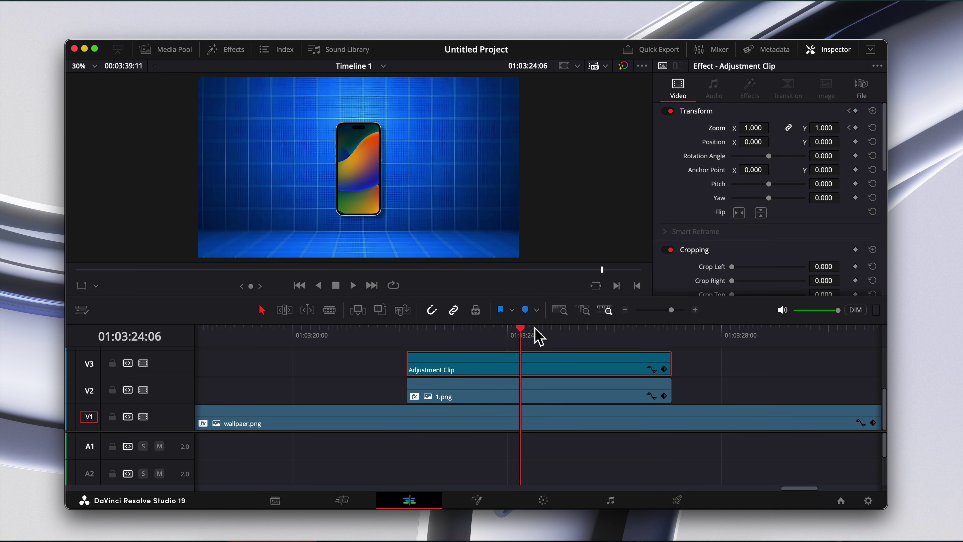
pyautogui.moveTo(750, 128); pyautogui.dragTo(770, 128)
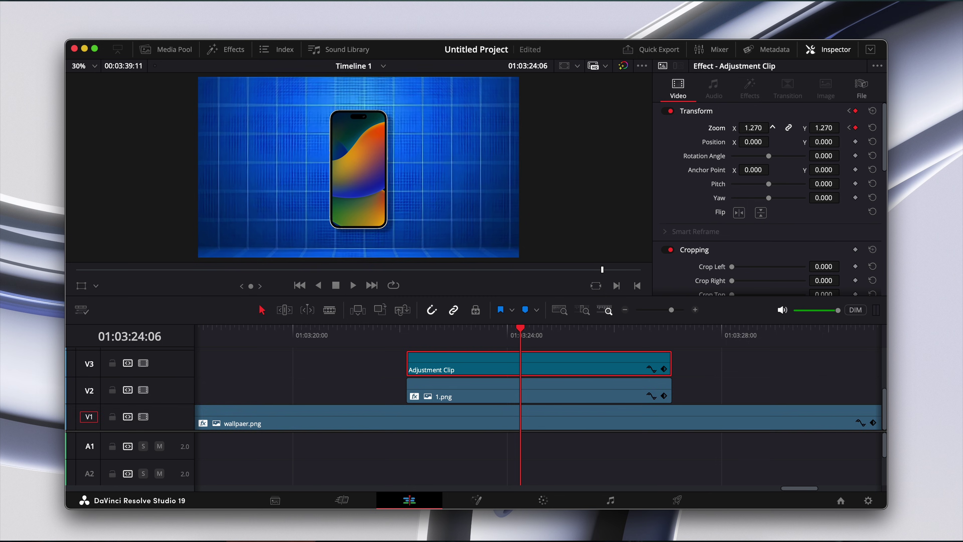
# Show the adjustment clip's zoom keyframe curve and play back the push-in.
pyautogui.click(651, 367)
pyautogui.scroll(-3, 440, 401)
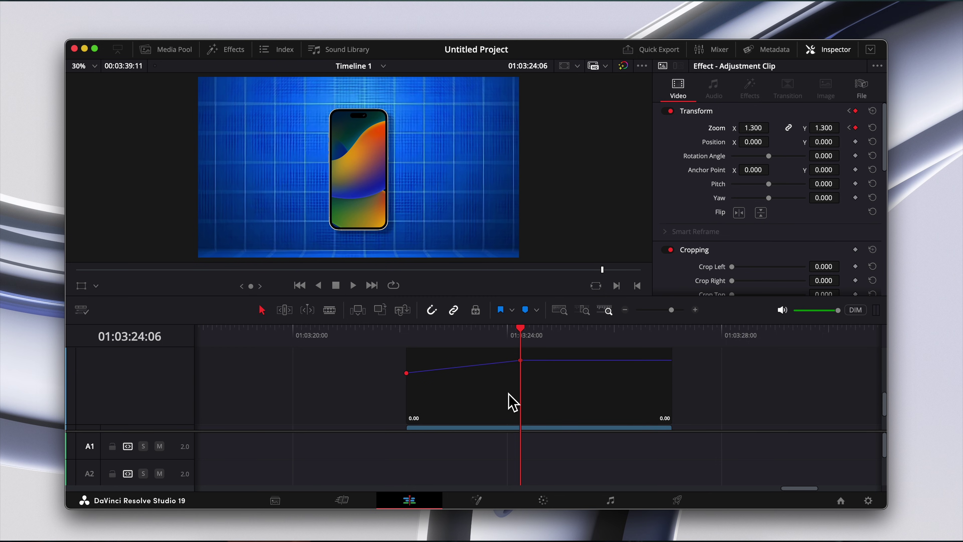
pyautogui.scroll(3, 523, 400)
pyautogui.click(352, 345)
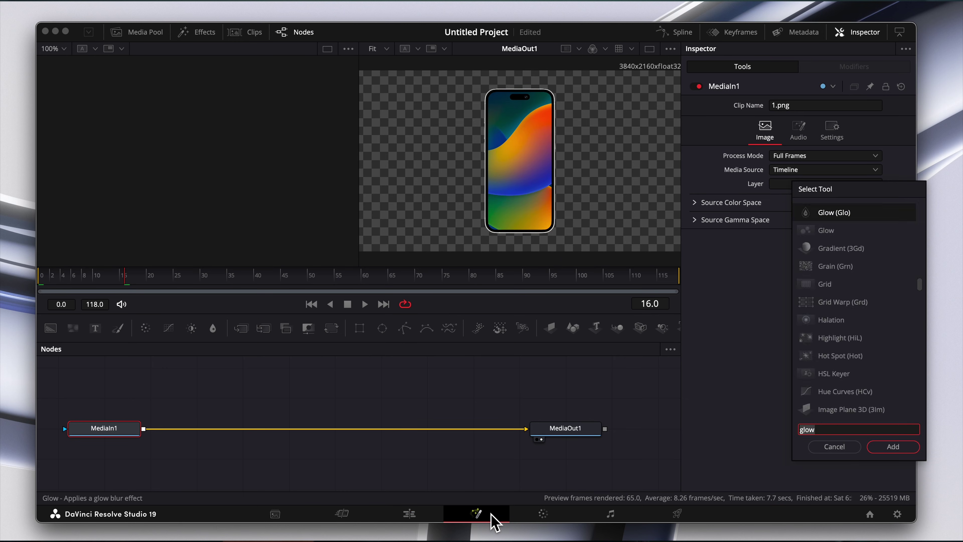
# Add a Glow node to the phone, masked by a thin rectangle (Width 0.016, Angle -26.1).
pyautogui.press('Return')
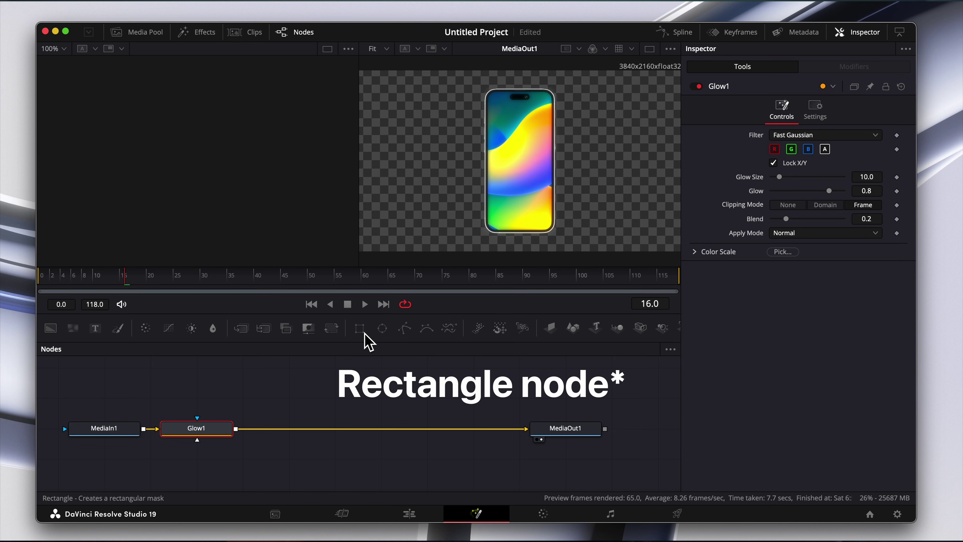
pyautogui.click(359, 328)
pyautogui.moveTo(807, 253); pyautogui.dragTo(727, 273)
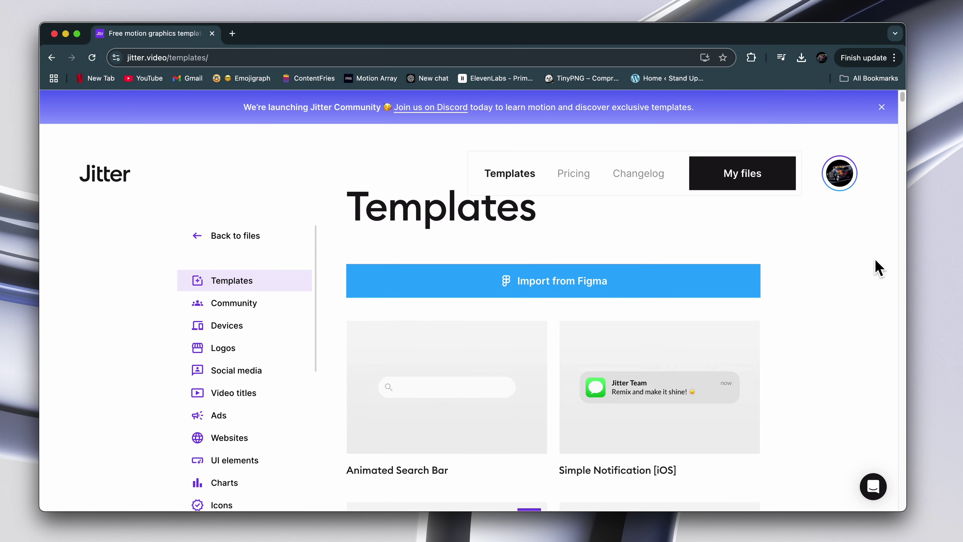
# Scroll through Jitter's templates past Animated Search Bar, Yosemite: Animated Widget and 5 Stars: Pop.
pyautogui.scroll(-1, 878, 267)
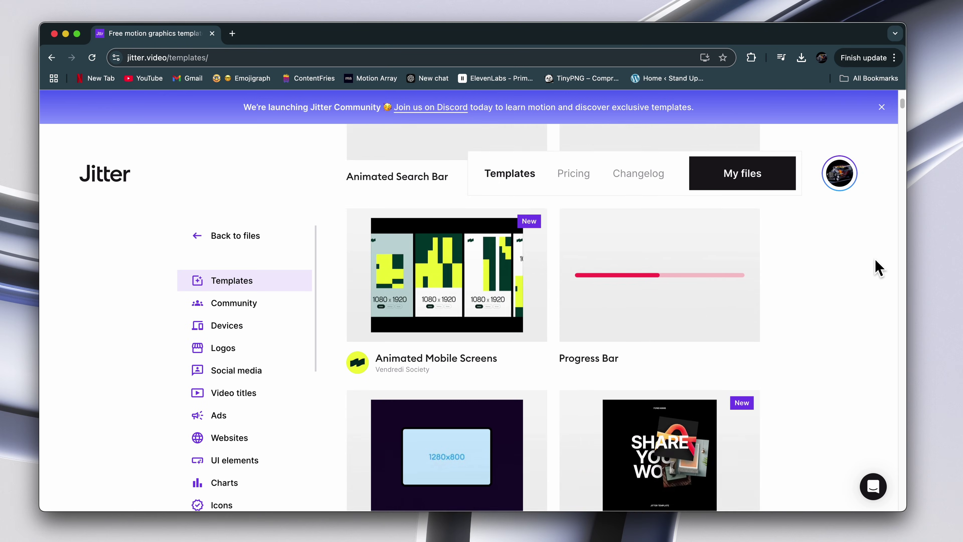
pyautogui.scroll(-20, 879, 267)
pyautogui.scroll(-5, 878, 267)
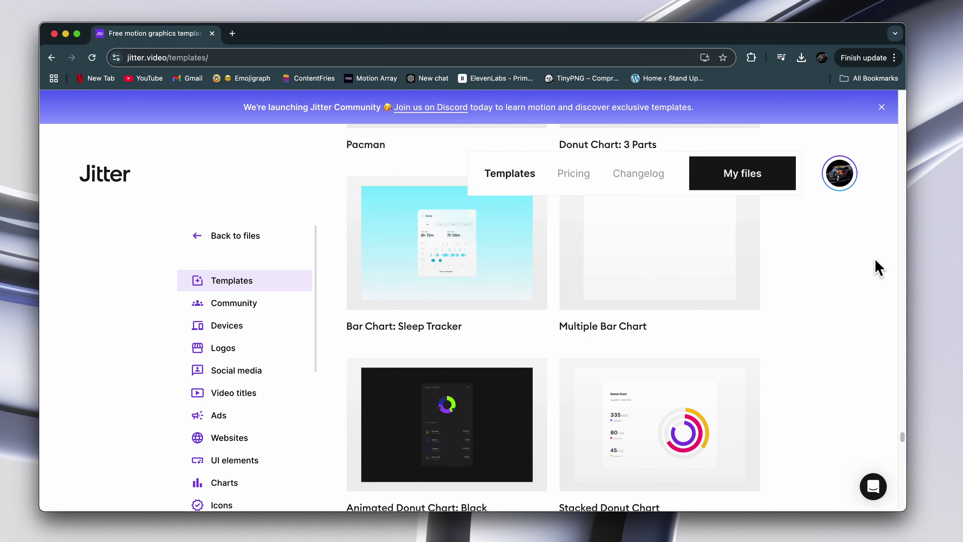
pyautogui.scroll(-18, 878, 267)
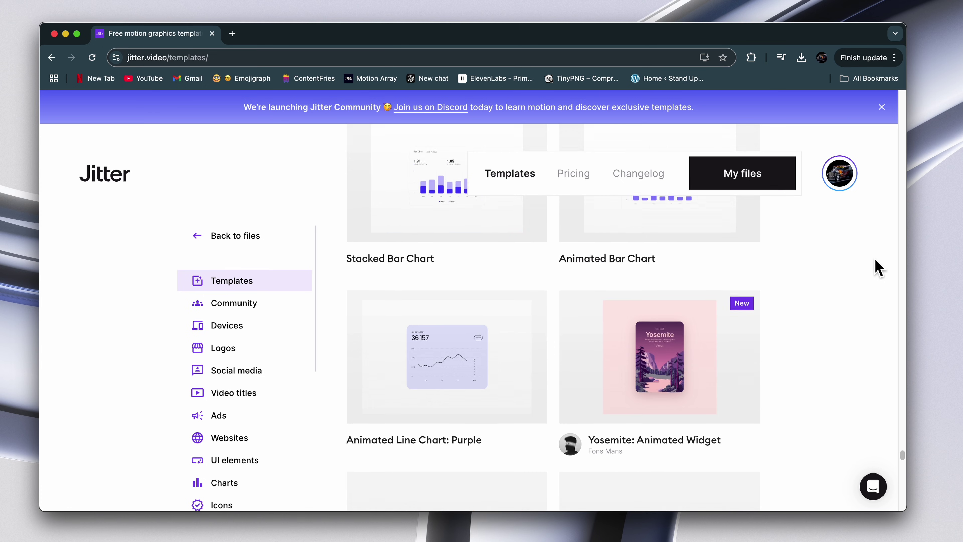
pyautogui.scroll(-7, 878, 268)
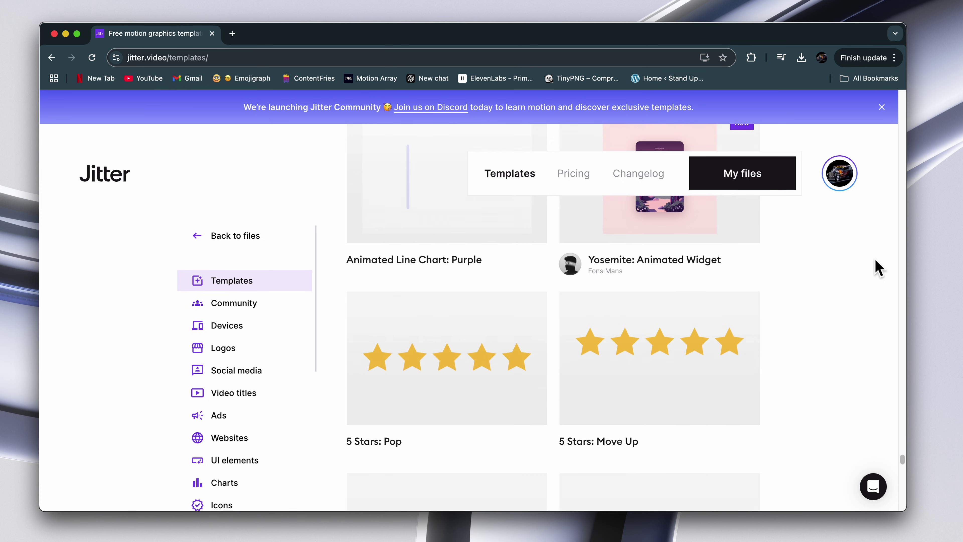
pyautogui.scroll(-5, 877, 267)
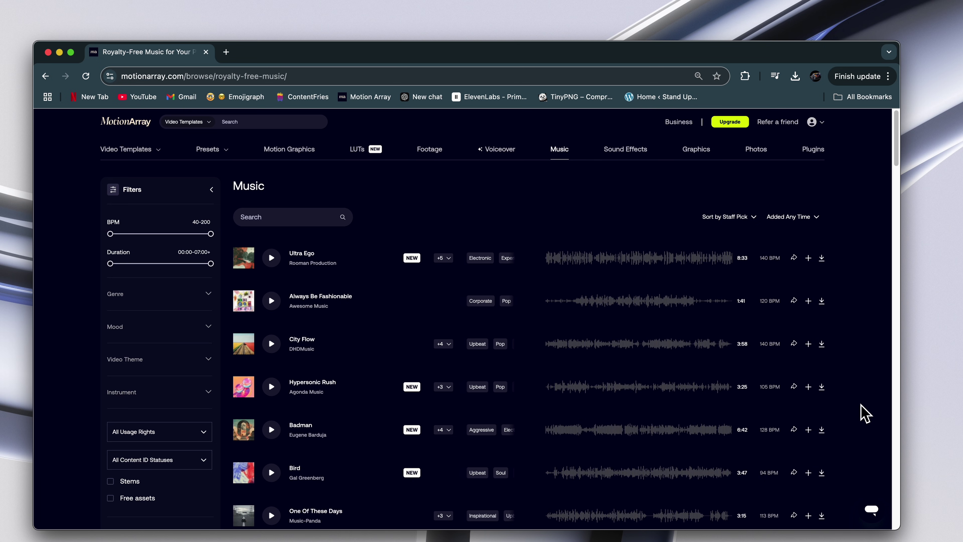
pyautogui.scroll(-10, 864, 413)
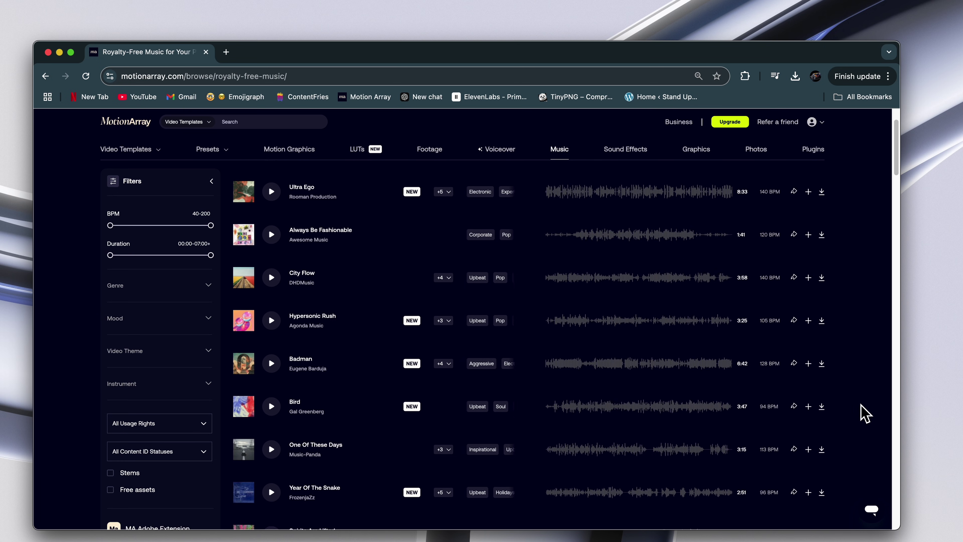
# Play the App Logo DaVinci Resolve template's preview video on Motion Array.
pyautogui.moveTo(150, 152)
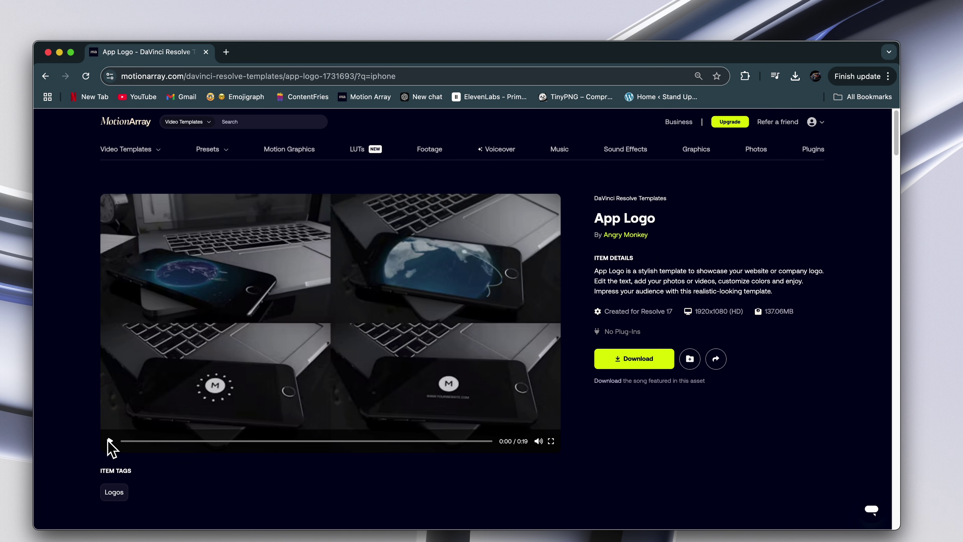
pyautogui.click(108, 441)
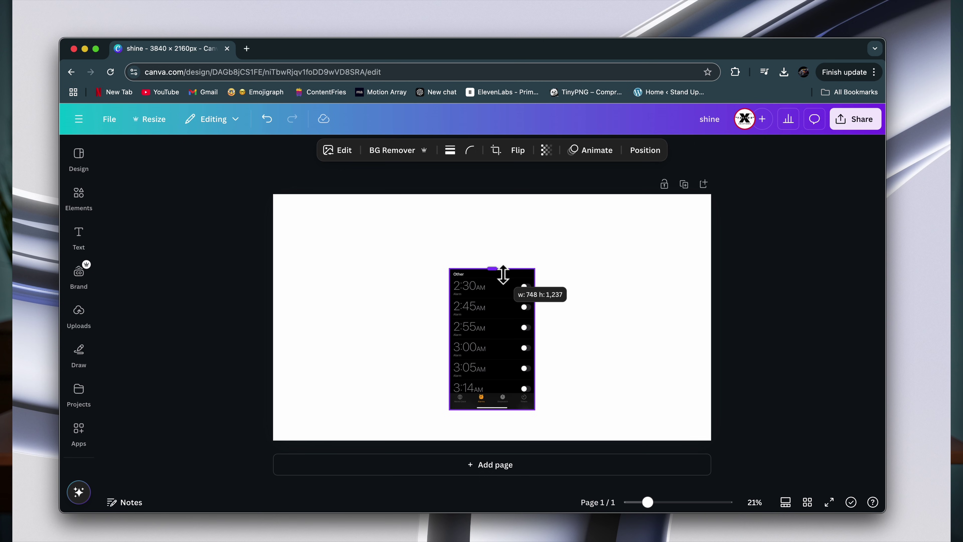
# Bring up Canva's Corner rounding control for the alarm screenshot.
pyautogui.click(471, 155)
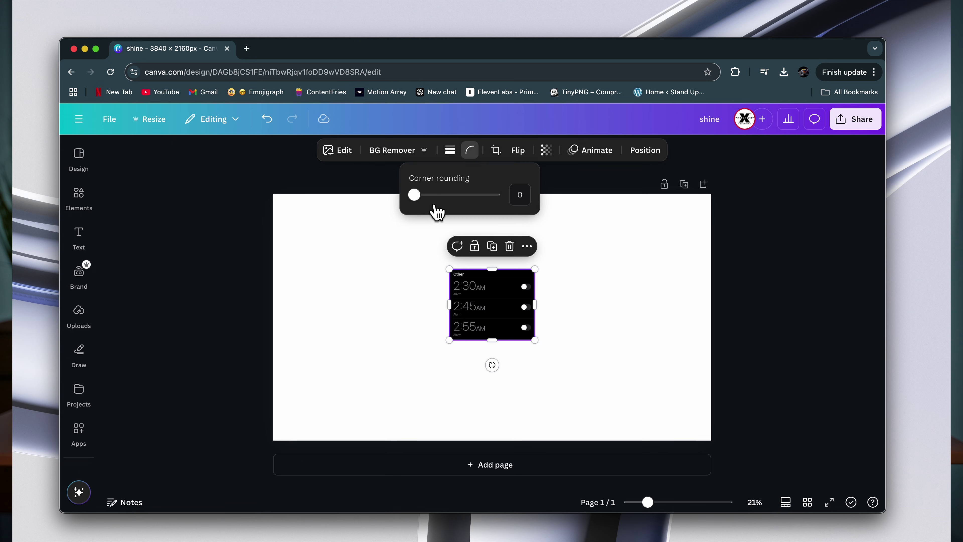